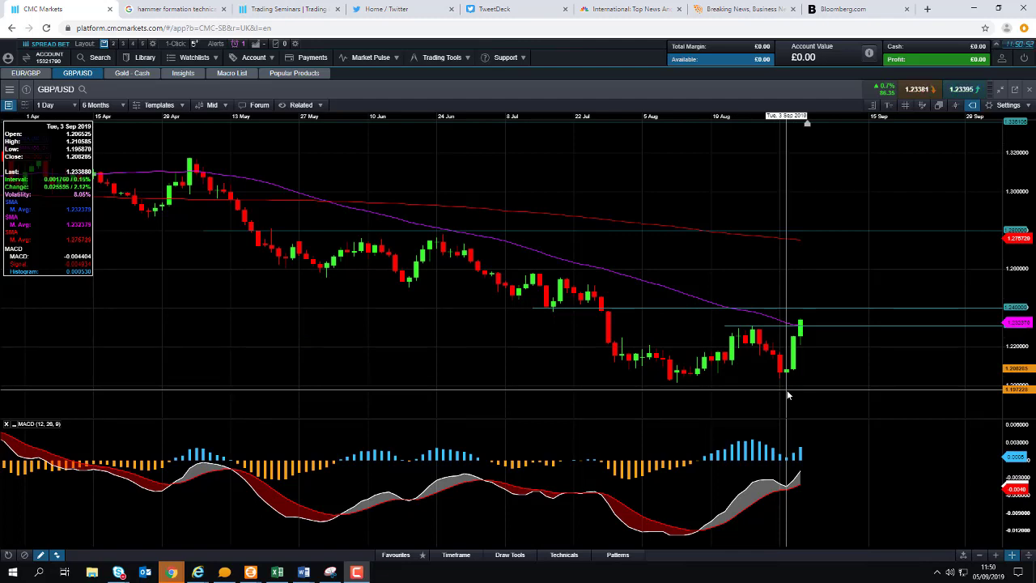
# Zoom the daily GBP/USD chart in from 6 Months to 3 Months around the bullish reversal
pyautogui.scroll(2, 789, 381)
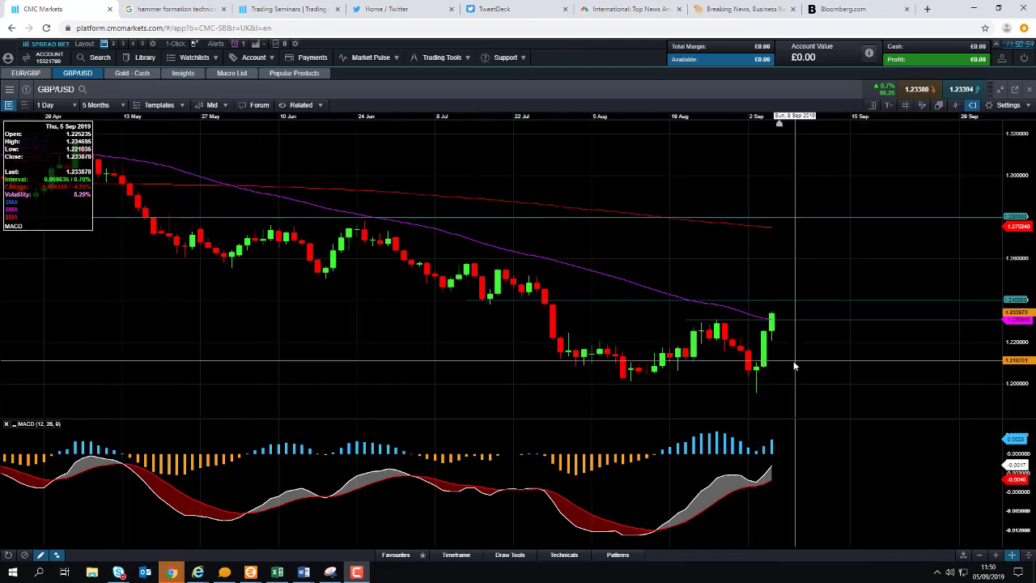
pyautogui.scroll(1, 798, 347)
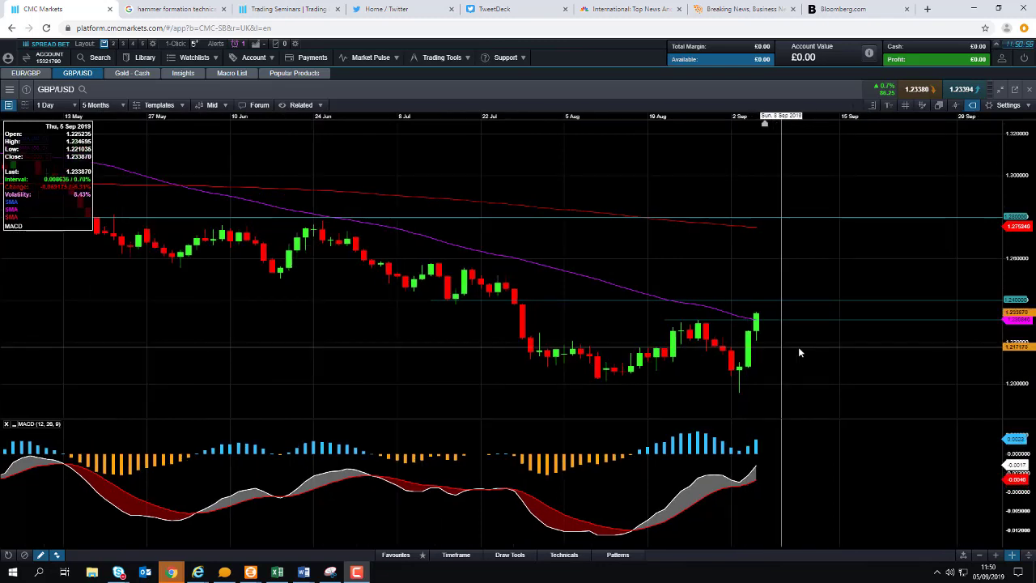
pyautogui.scroll(2, 777, 355)
pyautogui.scroll(3, 776, 358)
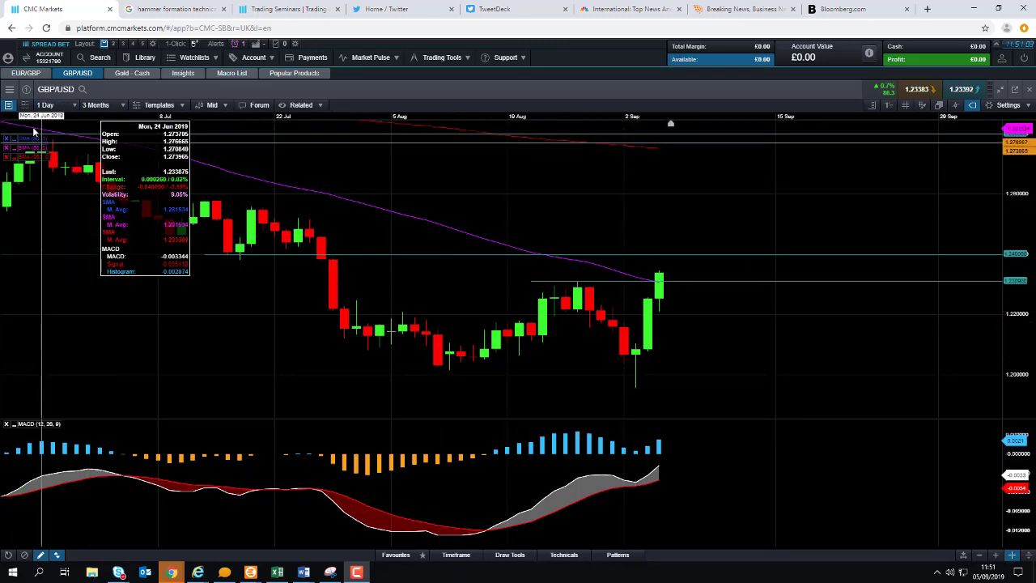
# Switch GBP/USD to 1 Week candles, zoom out to 6 Years, then back in to 3 Years
pyautogui.click(45, 105)
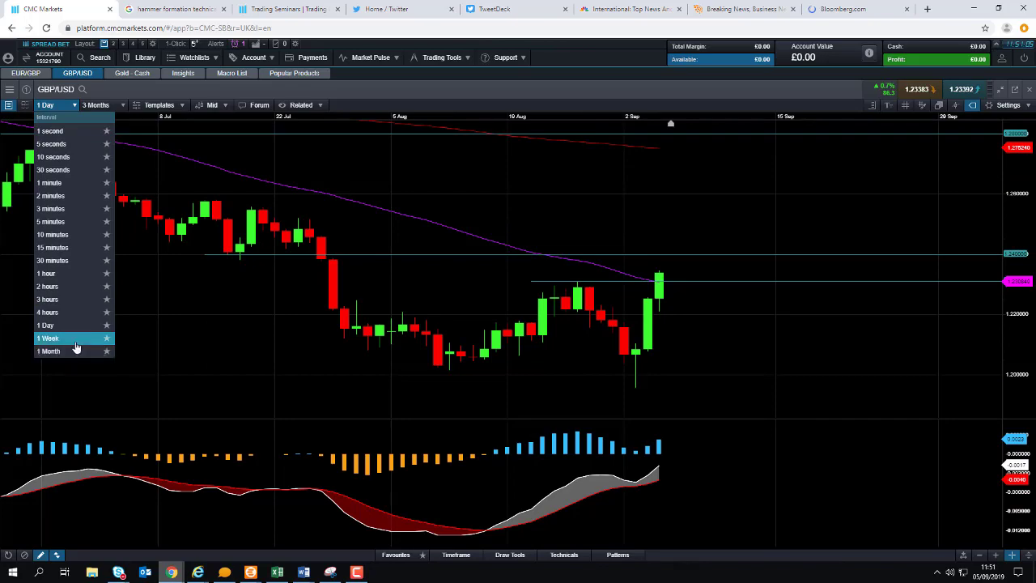
pyautogui.click(74, 338)
pyautogui.scroll(-5, 201, 360)
pyautogui.scroll(-2, 177, 352)
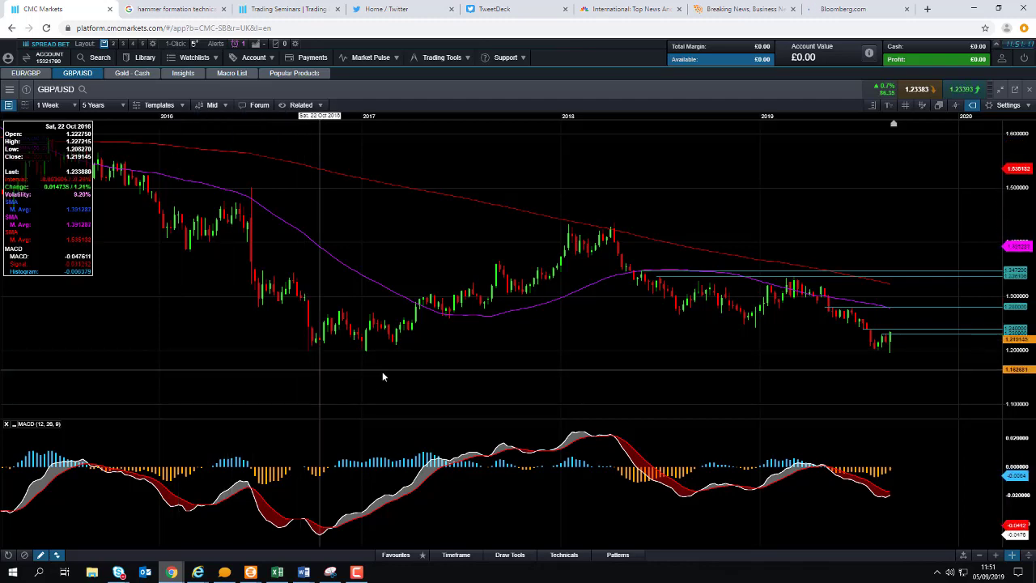
pyautogui.scroll(-2, 422, 370)
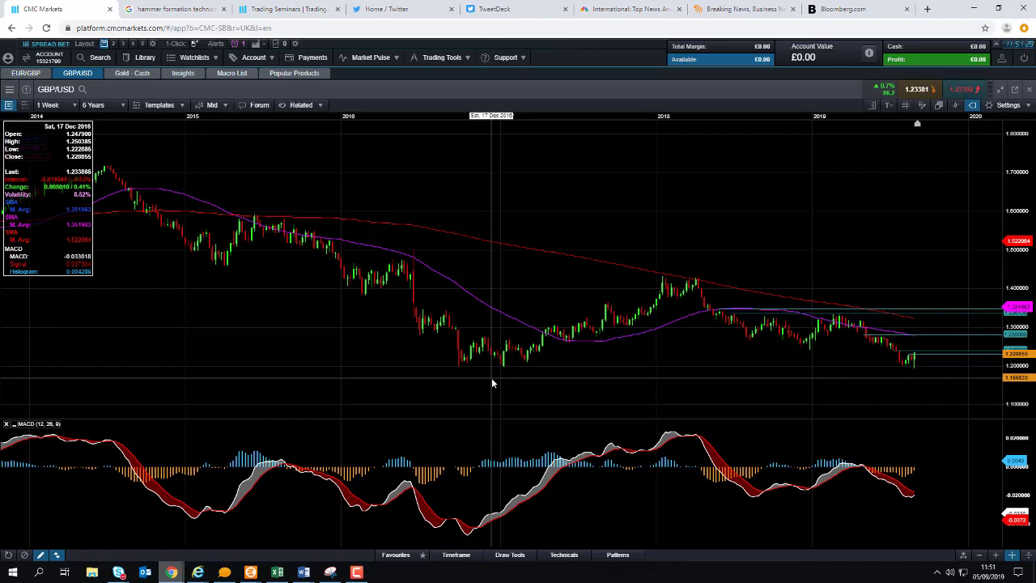
pyautogui.scroll(5, 635, 344)
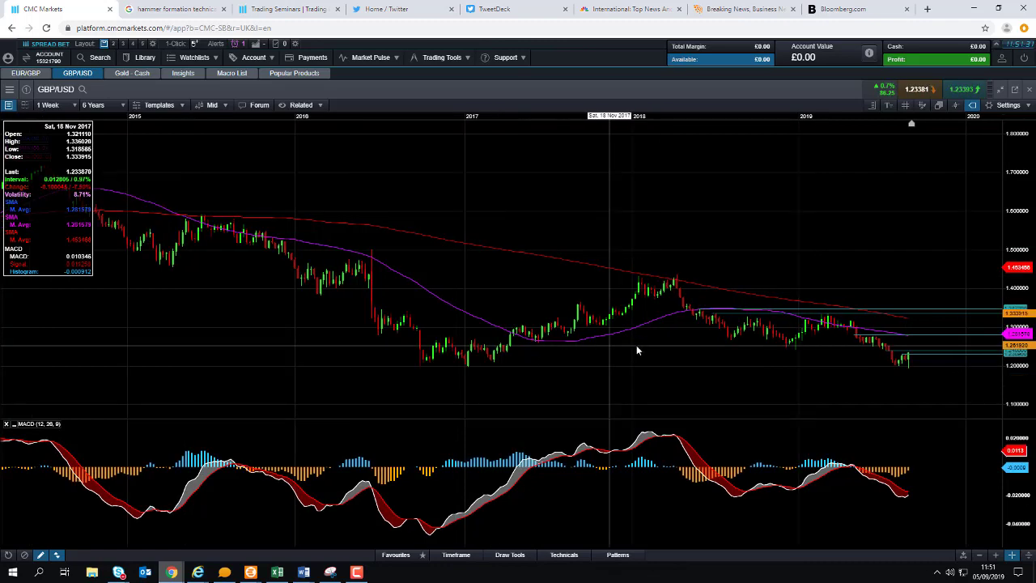
pyautogui.scroll(-2, 478, 405)
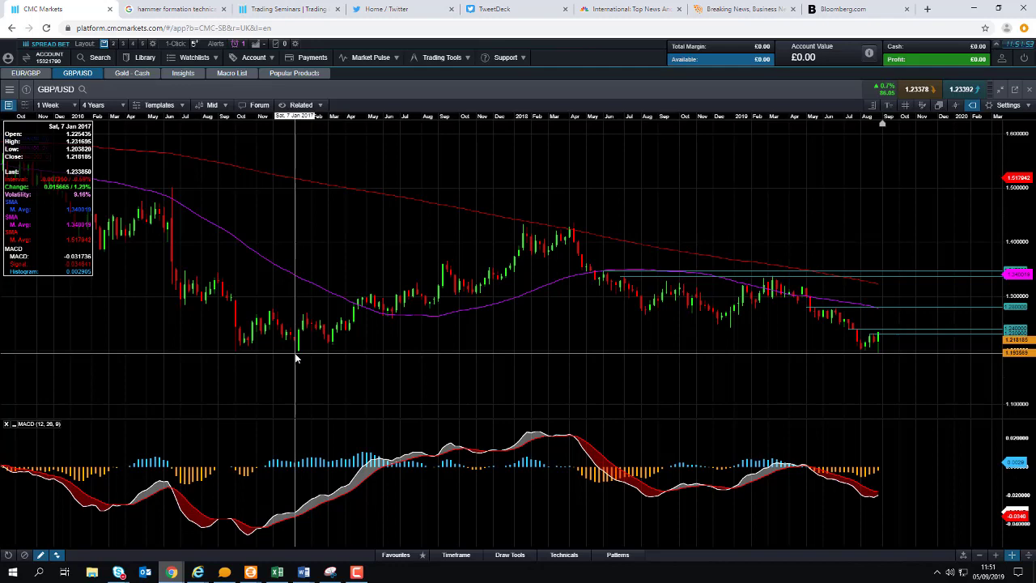
pyautogui.scroll(4, 296, 359)
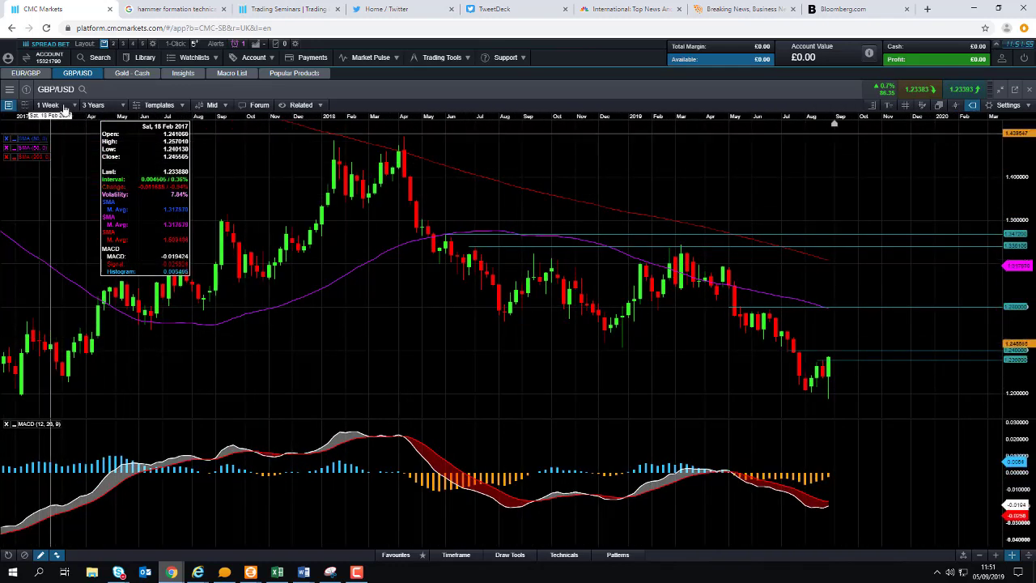
# Switch back to 1 Day candles and zoom in from 7 Months to 2 Months
pyautogui.click(64, 106)
pyautogui.click(69, 327)
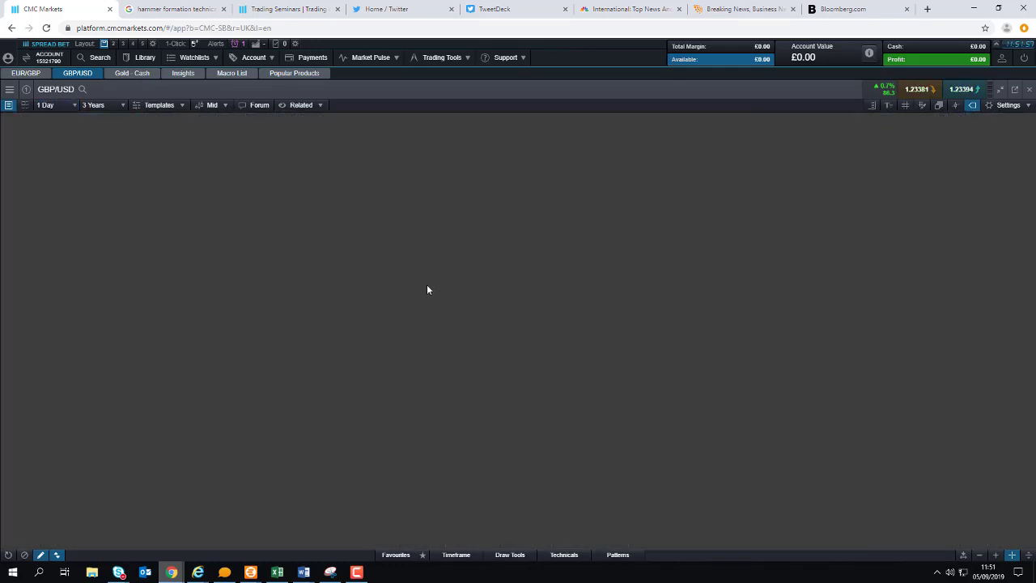
pyautogui.scroll(2, 753, 373)
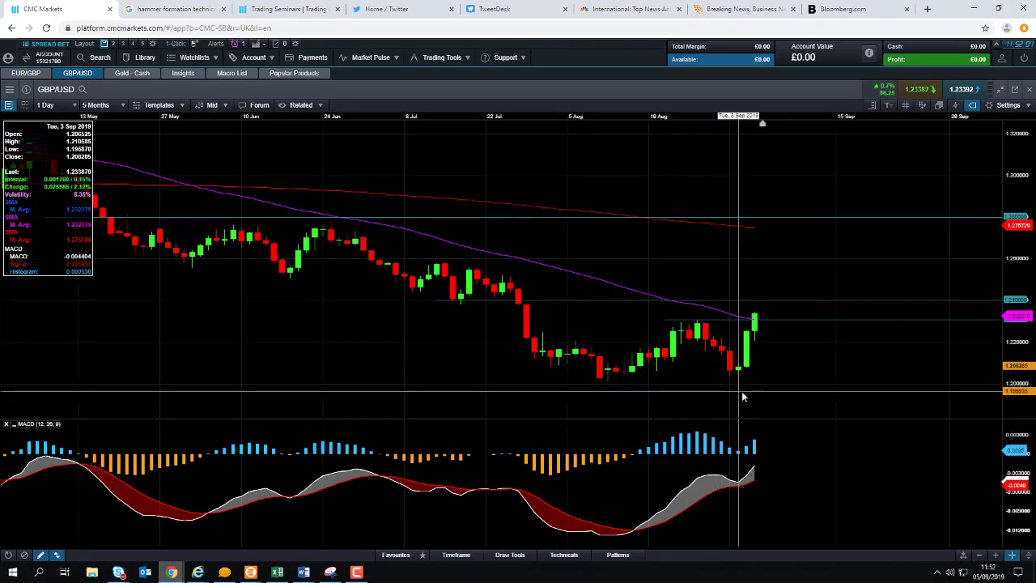
pyautogui.scroll(1, 783, 393)
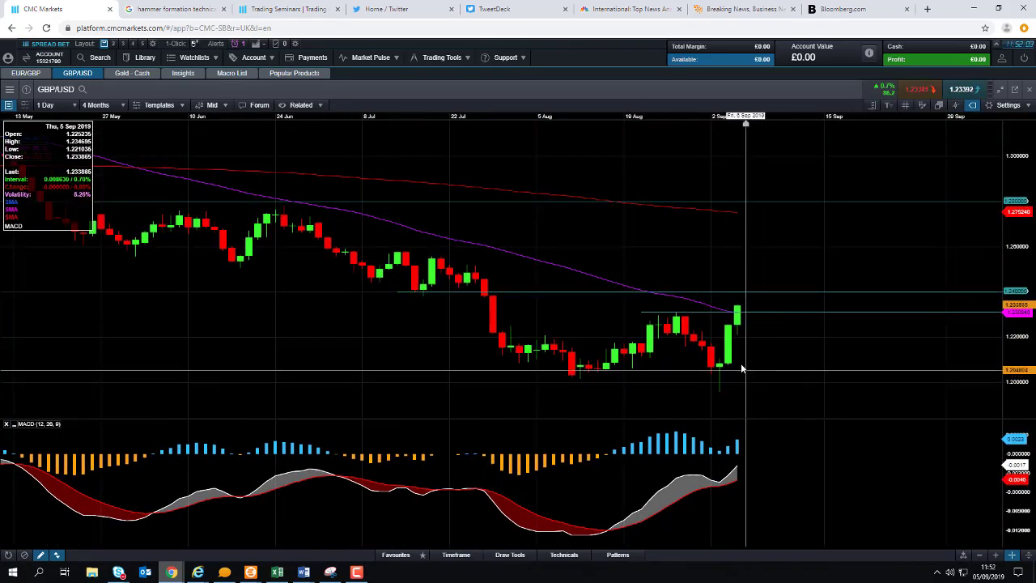
pyautogui.scroll(2, 715, 377)
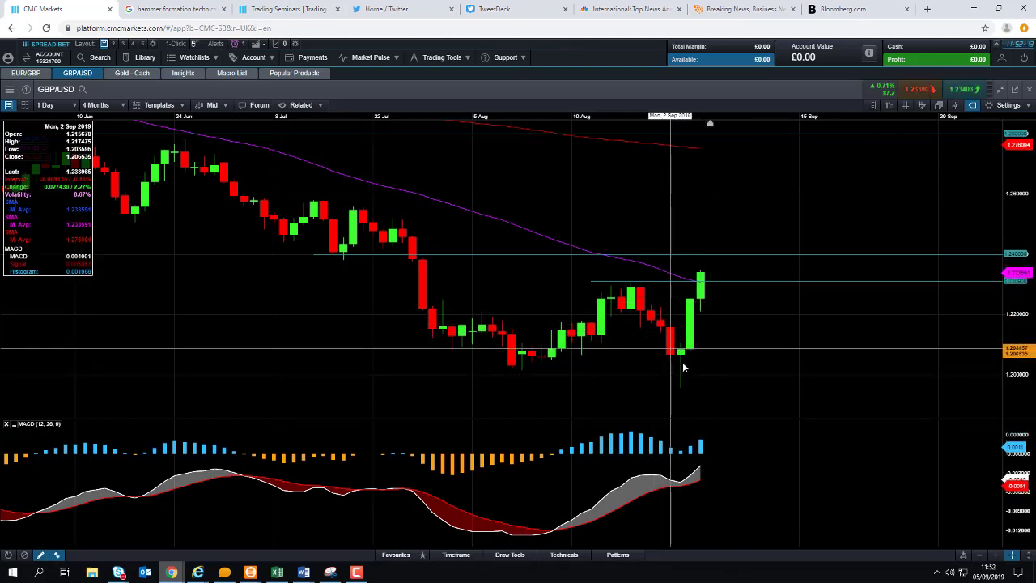
pyautogui.scroll(1, 723, 375)
pyautogui.scroll(2, 723, 375)
pyautogui.scroll(1, 453, 308)
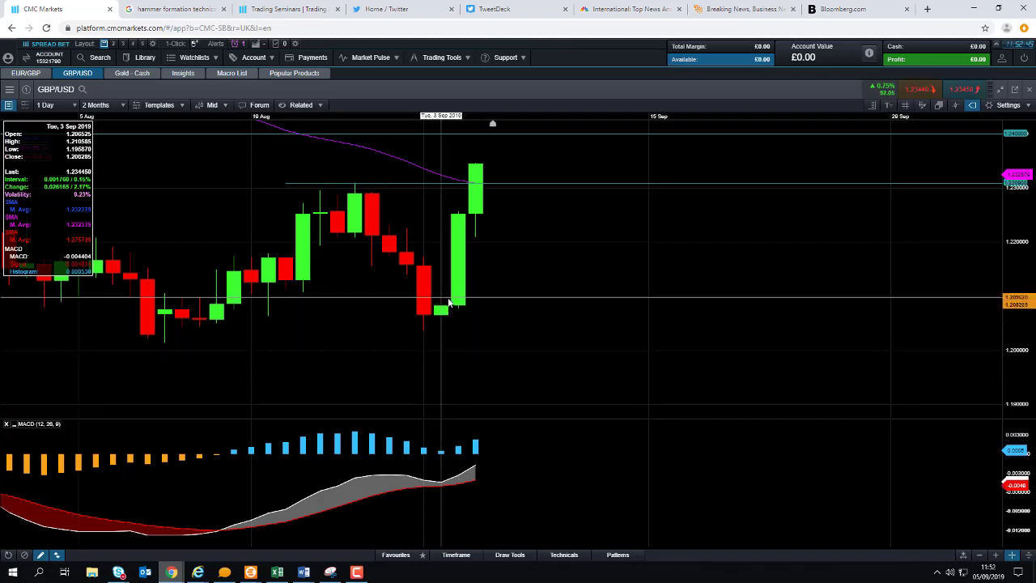
# Pan the daily chart toward the latest candles and zoom out
pyautogui.scroll(-1, 443, 309)
pyautogui.moveTo(443, 309); pyautogui.dragTo(326, 306)
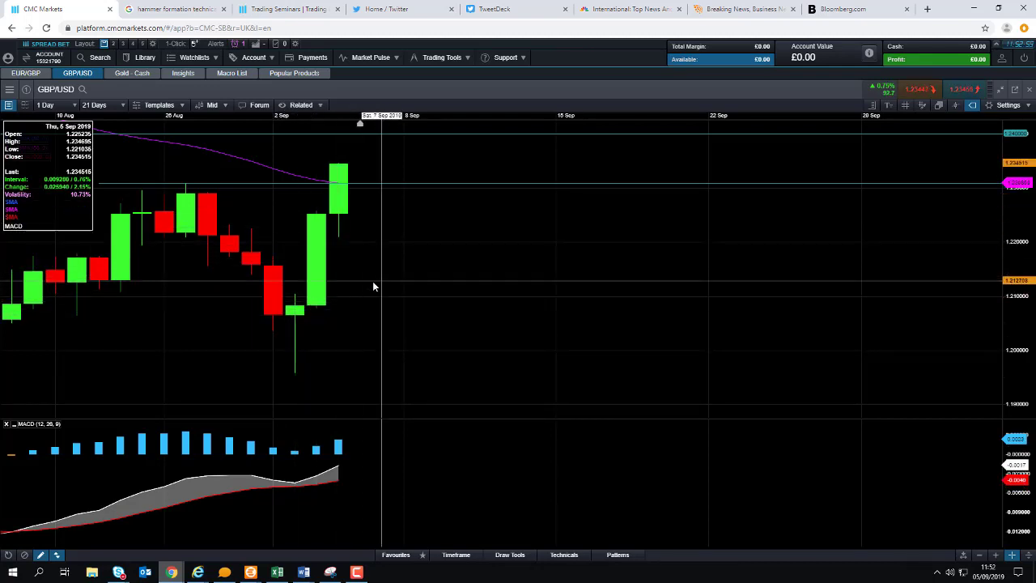
pyautogui.scroll(-3, 430, 278)
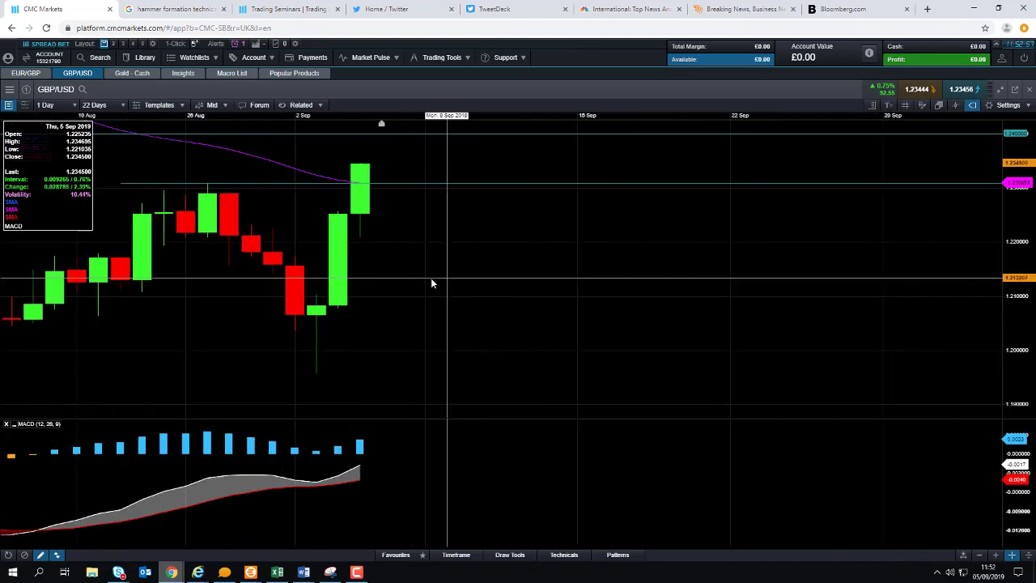
pyautogui.scroll(-1, 438, 301)
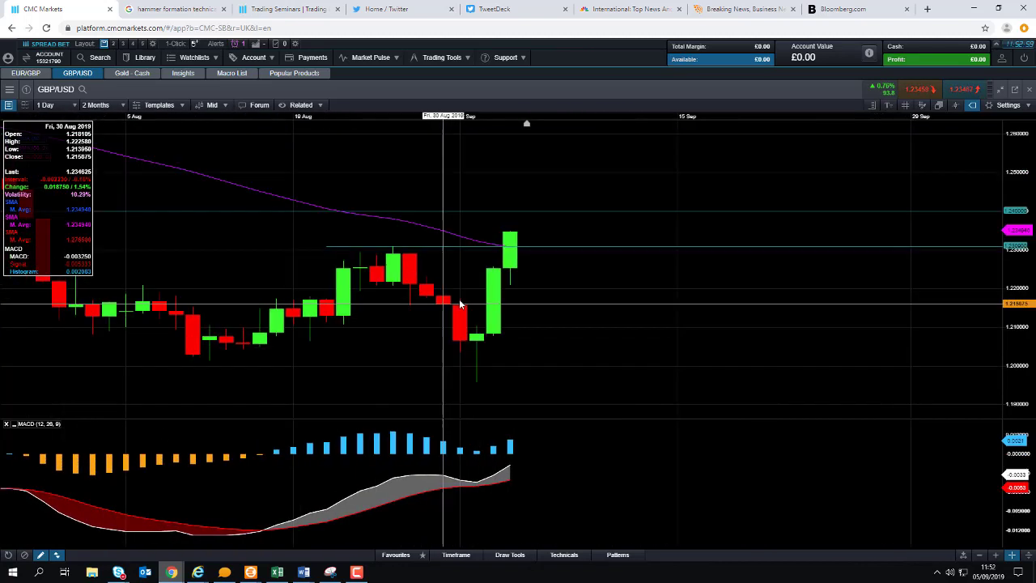
pyautogui.scroll(-2, 506, 299)
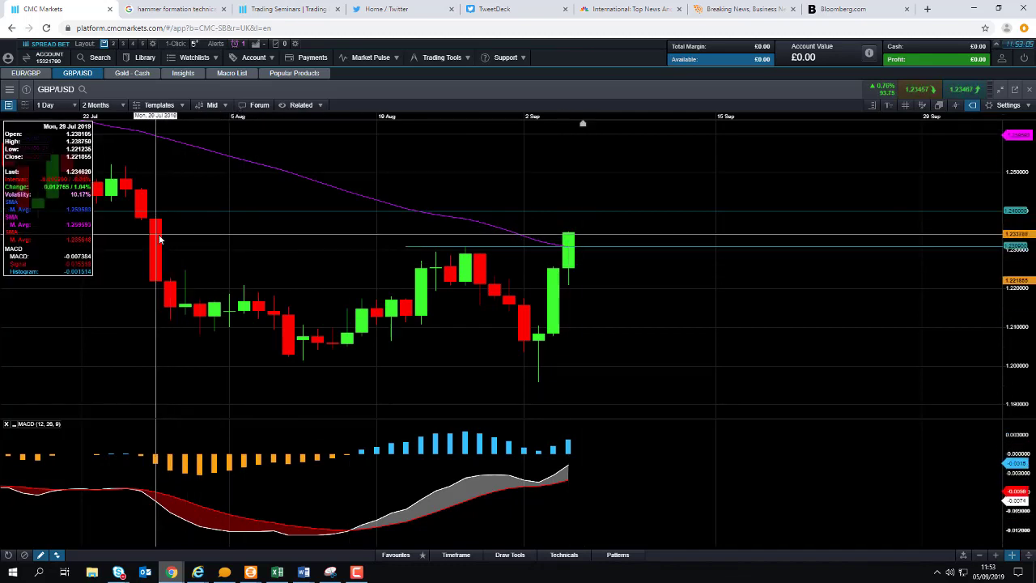
# Select a horizontal price line, then zoom out to show 3 Months
pyautogui.click(412, 245)
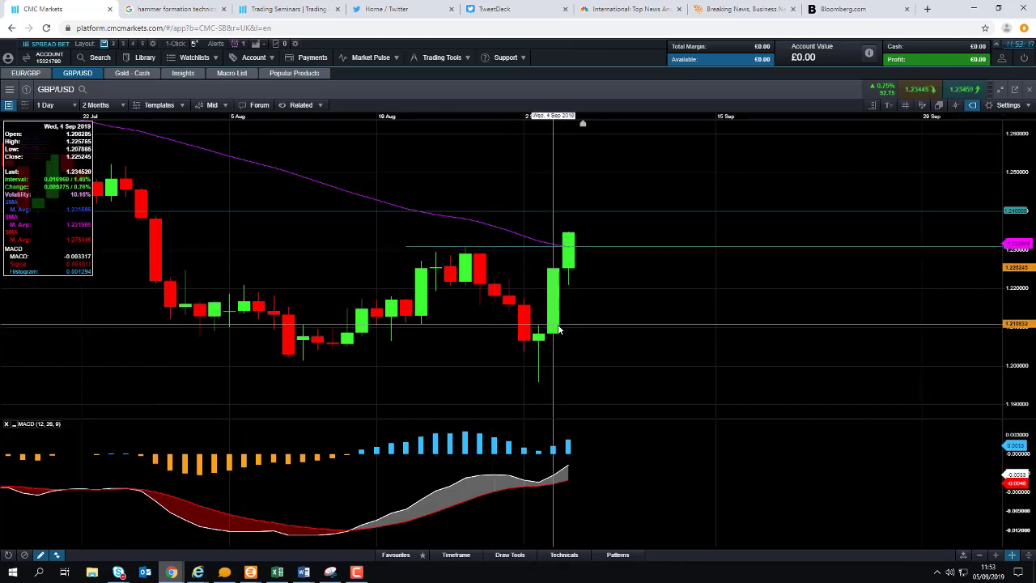
pyautogui.scroll(-1, 584, 272)
pyautogui.scroll(-1, 583, 276)
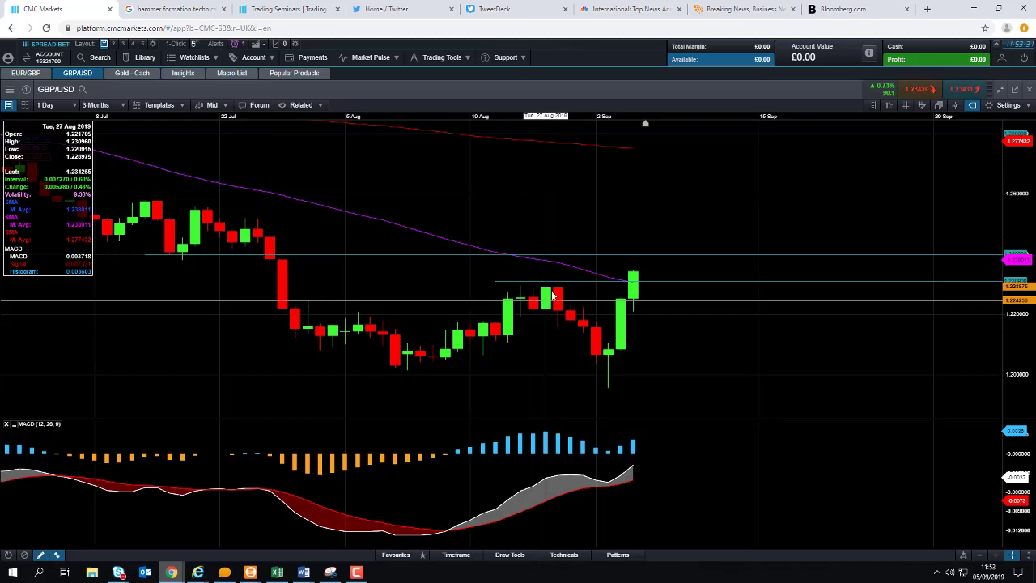
# Select a price line, then zoom out to 4 Months, pan to June, and widen to 5 Months
pyautogui.click(637, 282)
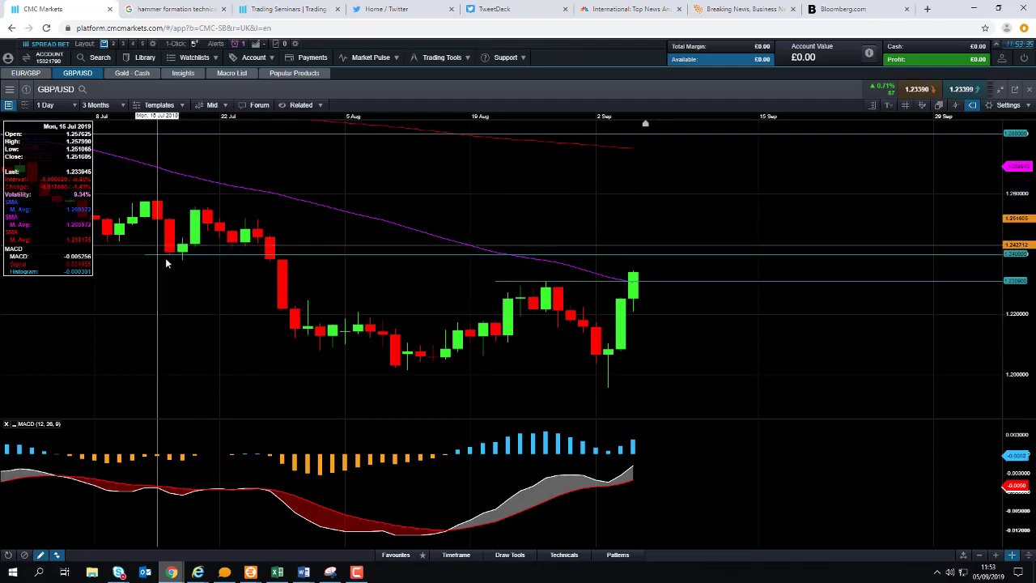
pyautogui.scroll(-3, 285, 264)
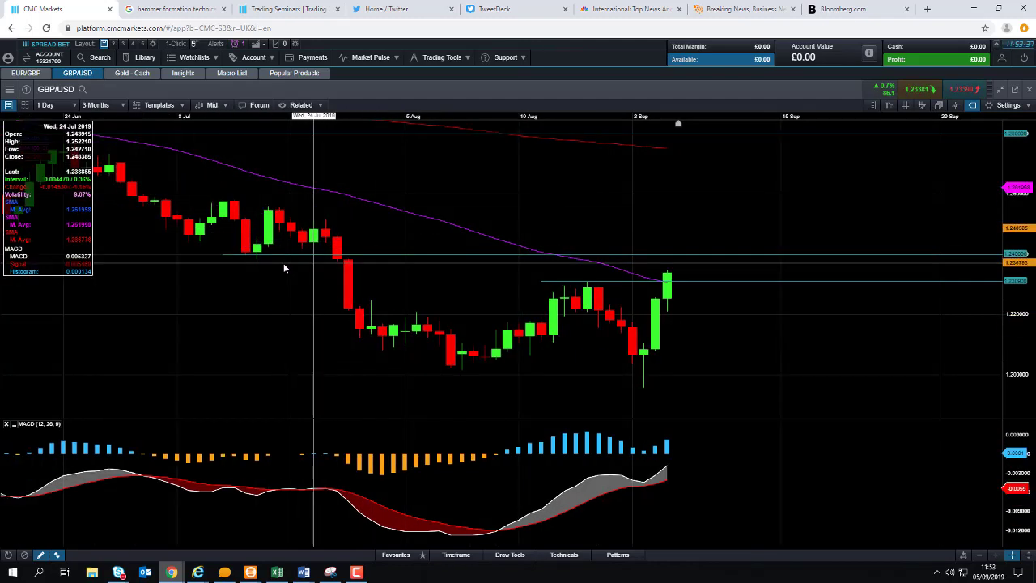
pyautogui.moveTo(284, 269); pyautogui.dragTo(334, 270)
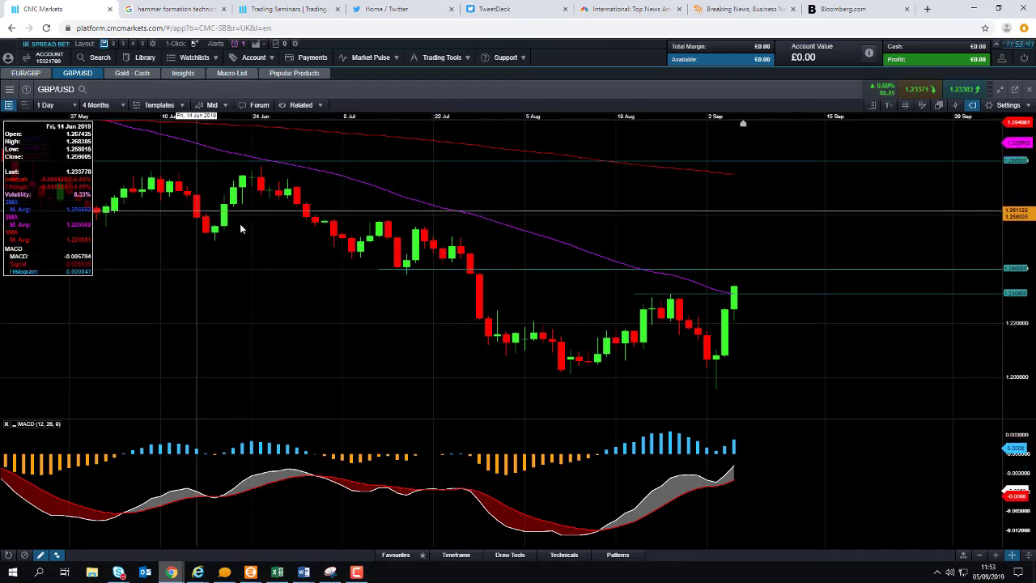
pyautogui.scroll(-2, 375, 231)
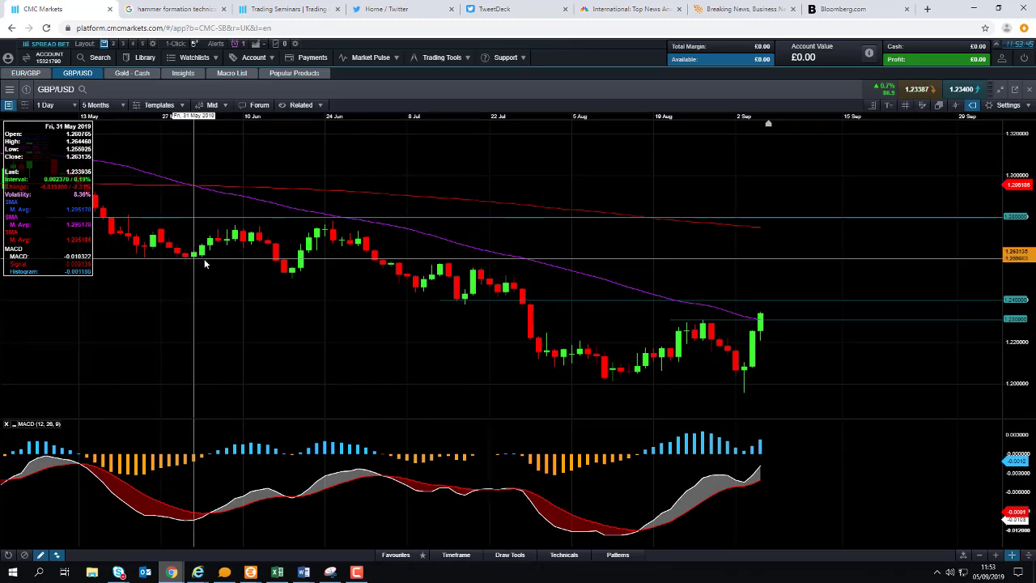